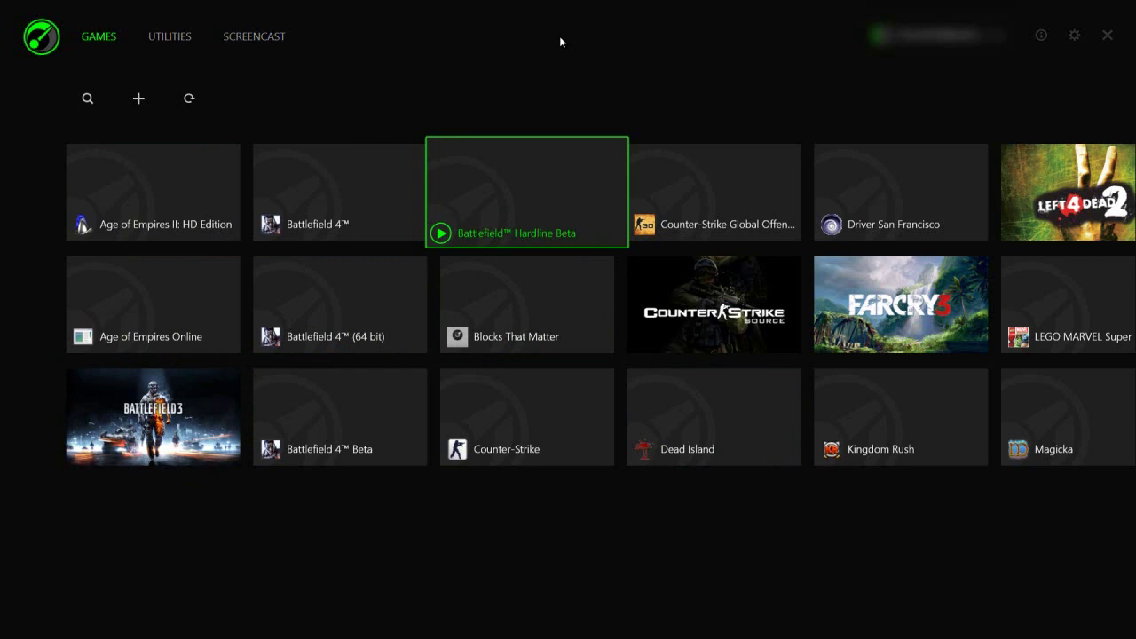
Step: Review the programs available to add as games, open the file browser for other programs, and return to the library without adding any
scroll(559, 35, down, 5)
scroll(855, 210, up, 5)
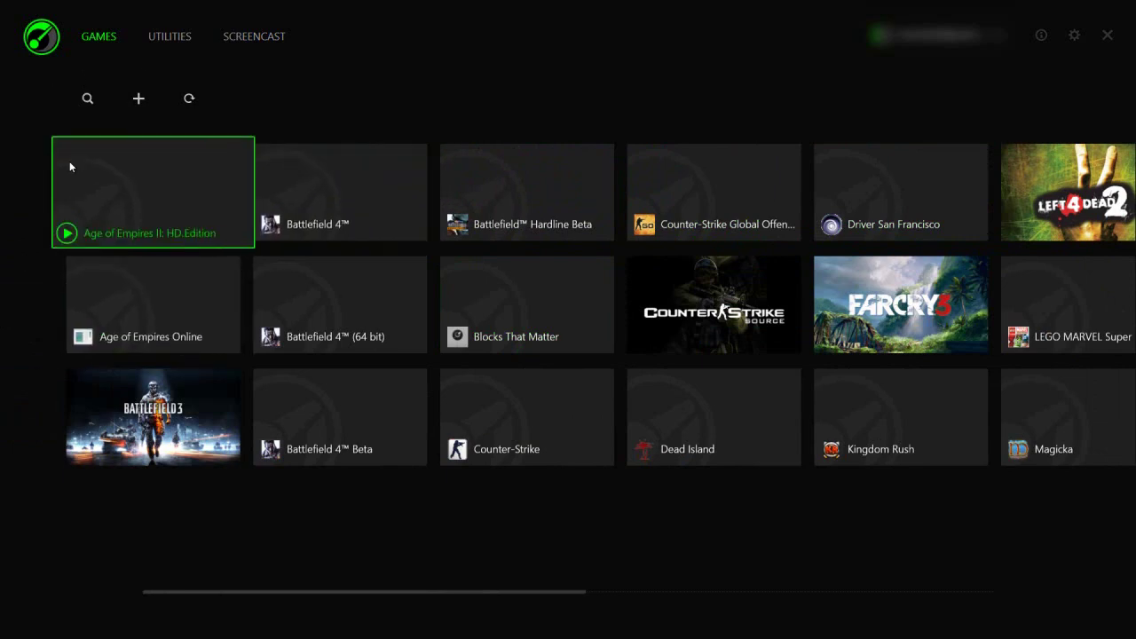
click(138, 97)
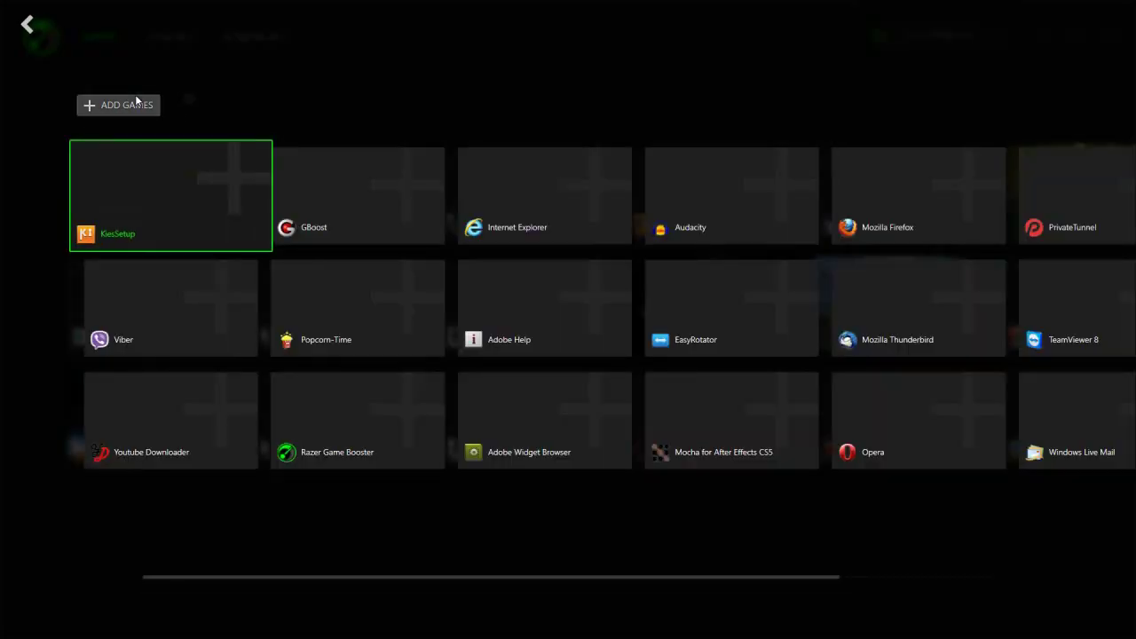
scroll(560, 206, down, 1)
scroll(938, 216, up, 1)
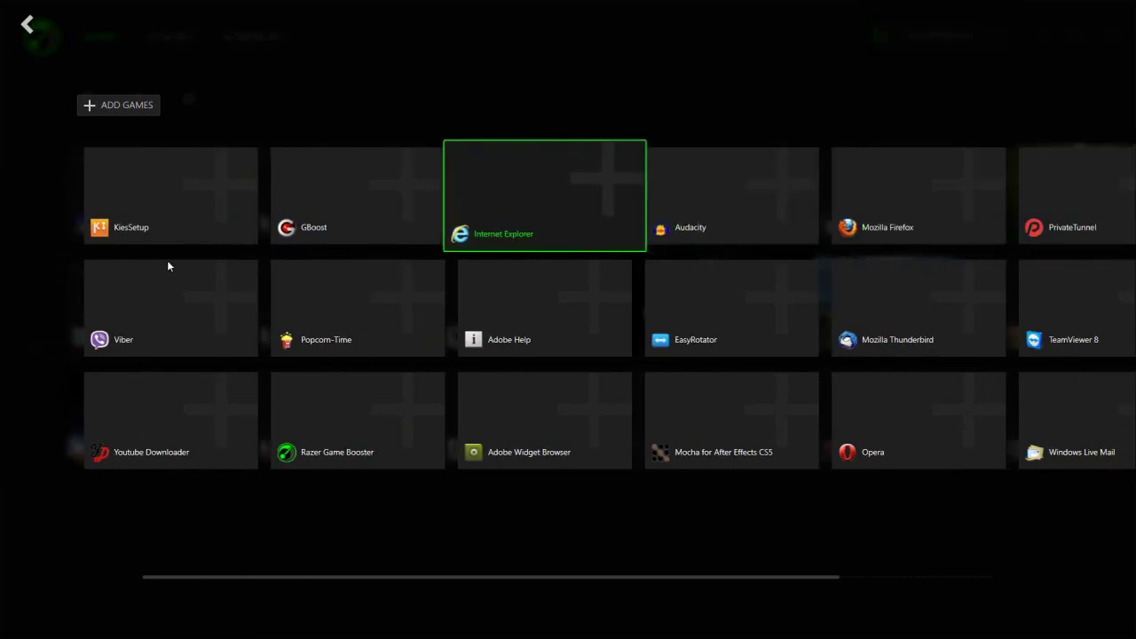
click(107, 108)
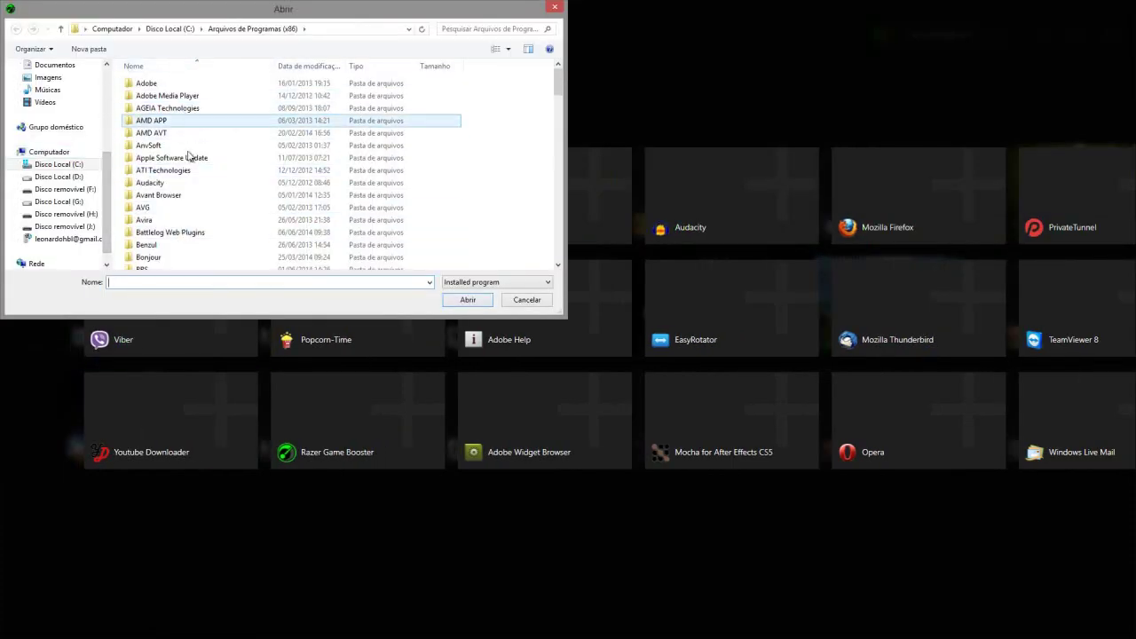
click(525, 300)
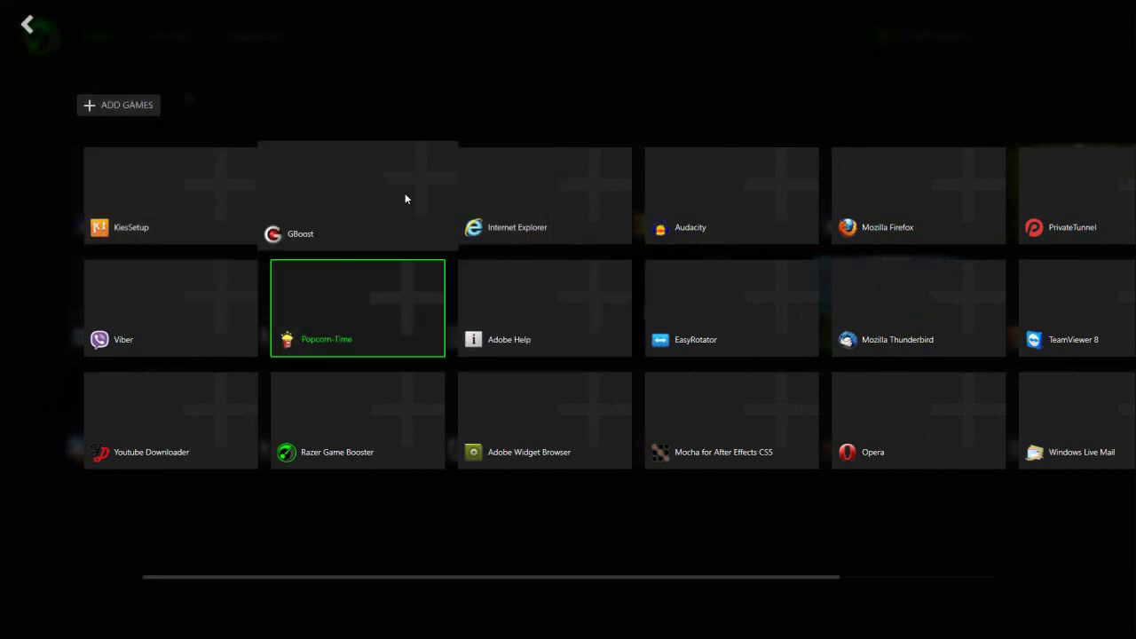
click(32, 37)
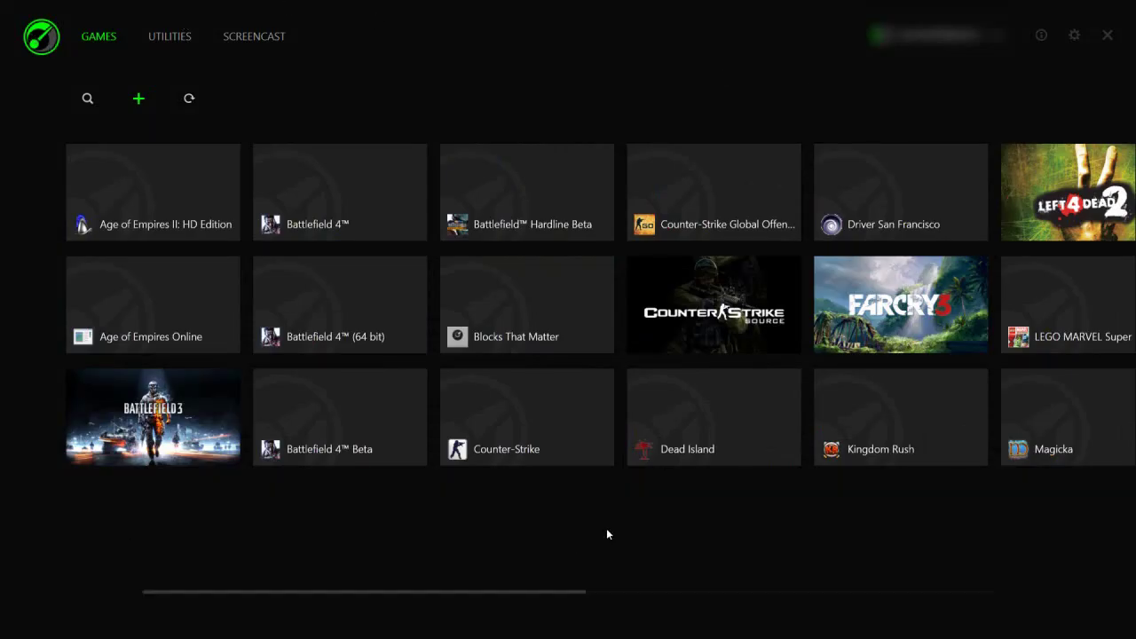
Step: Browse the game library and view the launch options for Counter-Strike: Source without starting it
scroll(607, 535, down, 5)
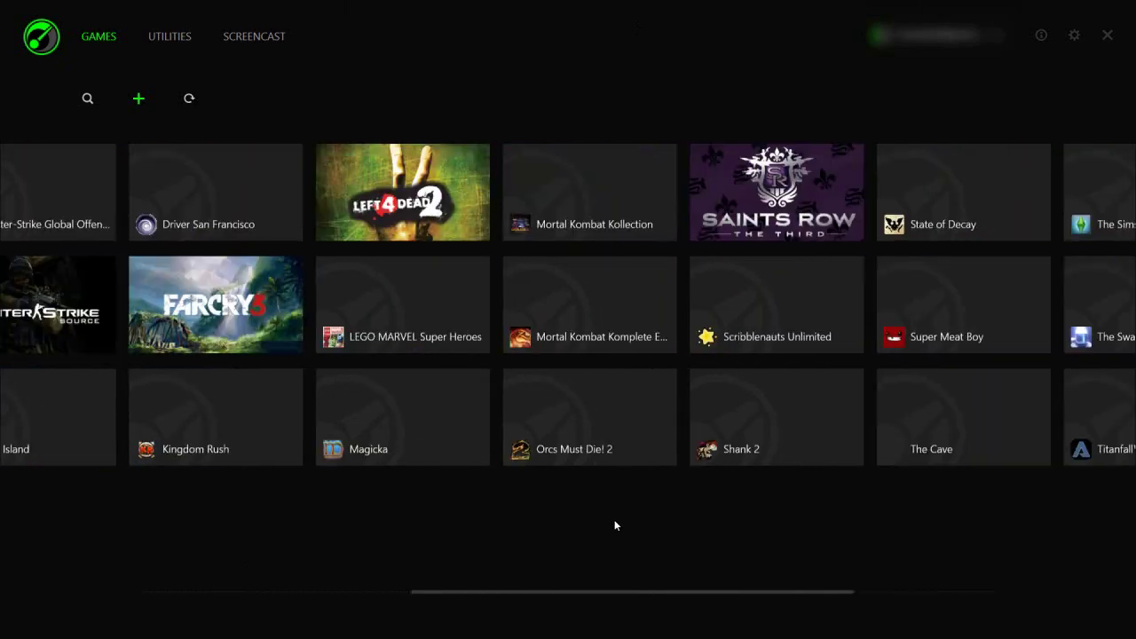
scroll(615, 526, up, 5)
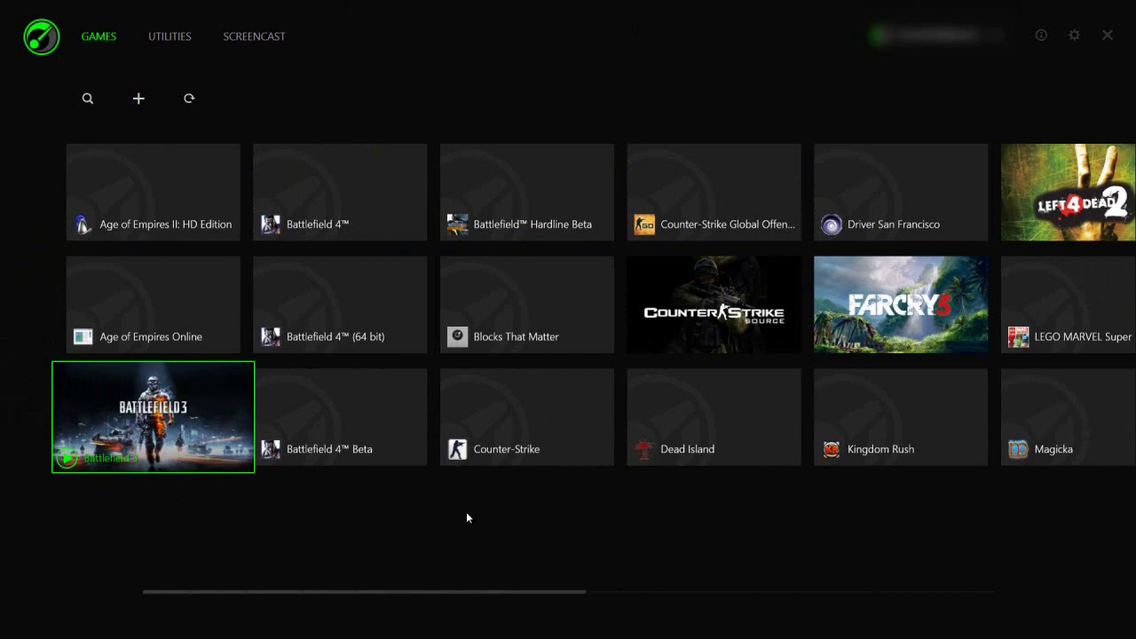
click(677, 324)
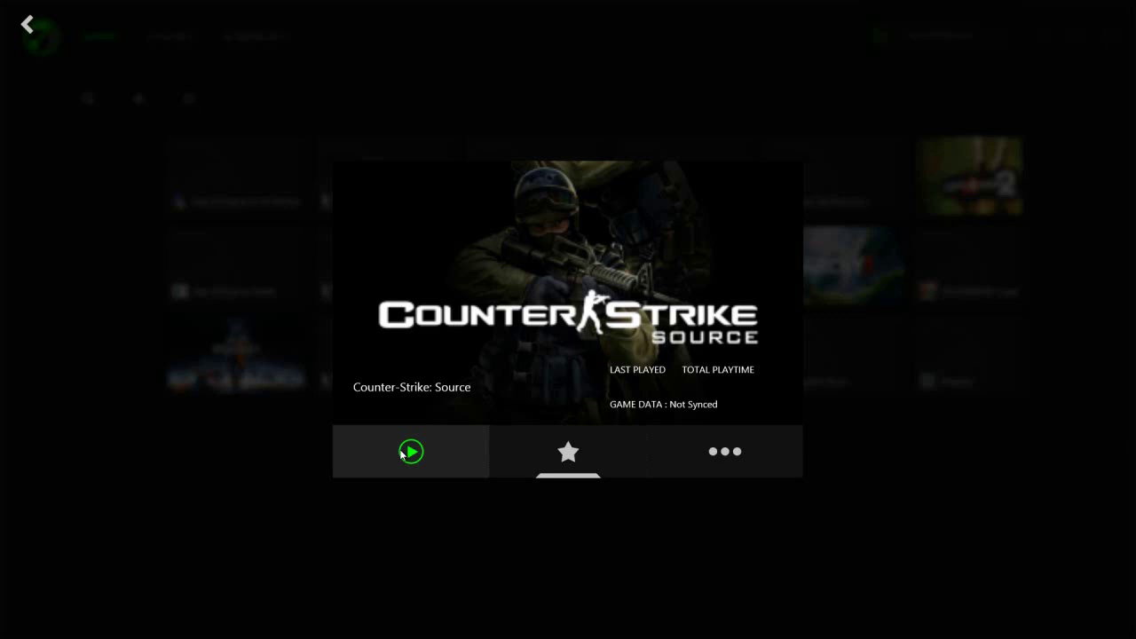
click(27, 24)
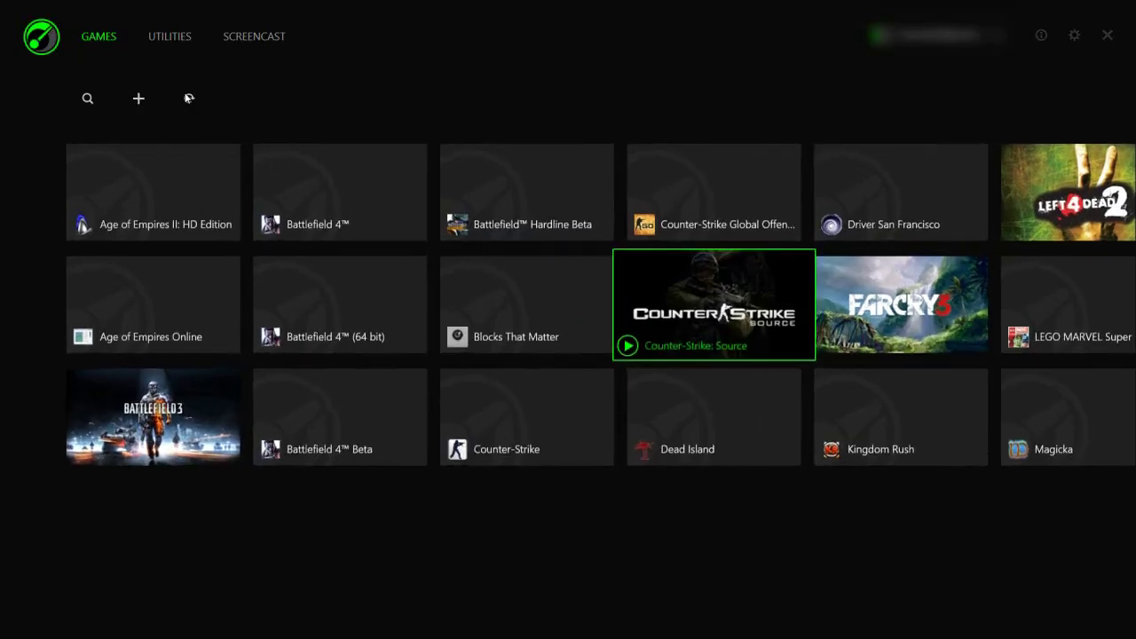
Step: Examine the Boost utility's settings and the running processes that it can close
click(169, 39)
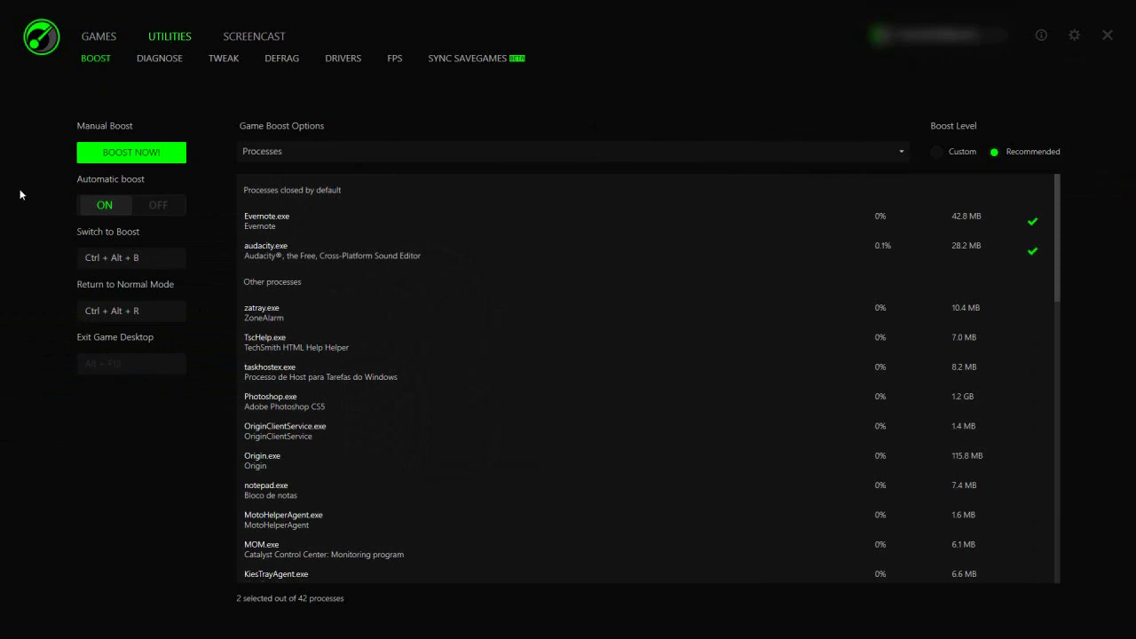
click(89, 193)
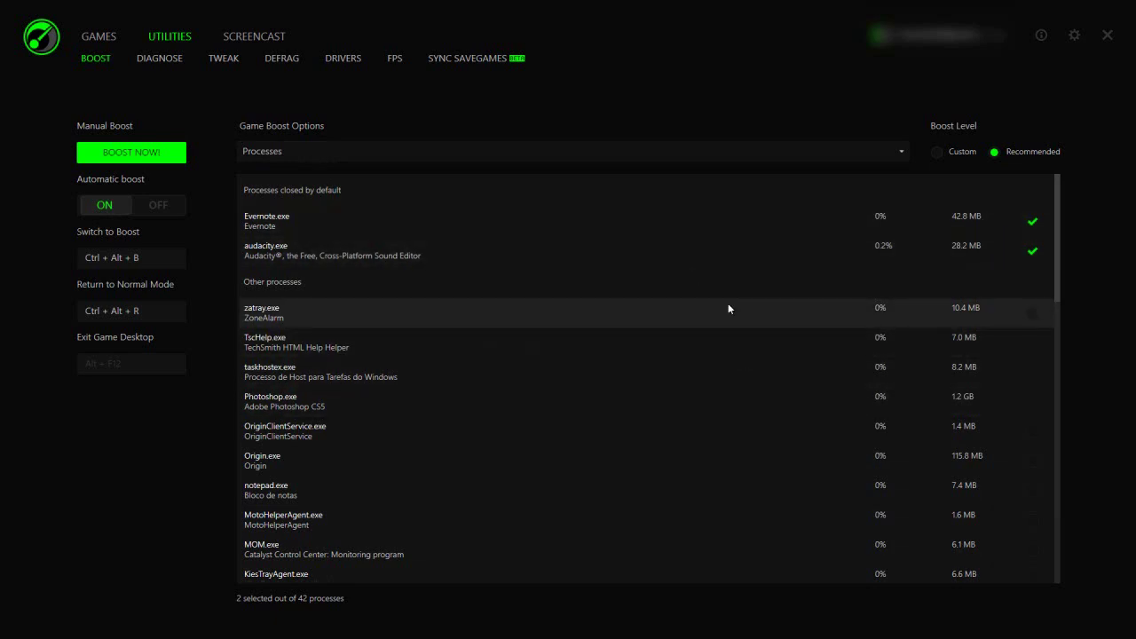
scroll(714, 308, down, 3)
scroll(714, 311, down, 1)
scroll(714, 314, down, 1)
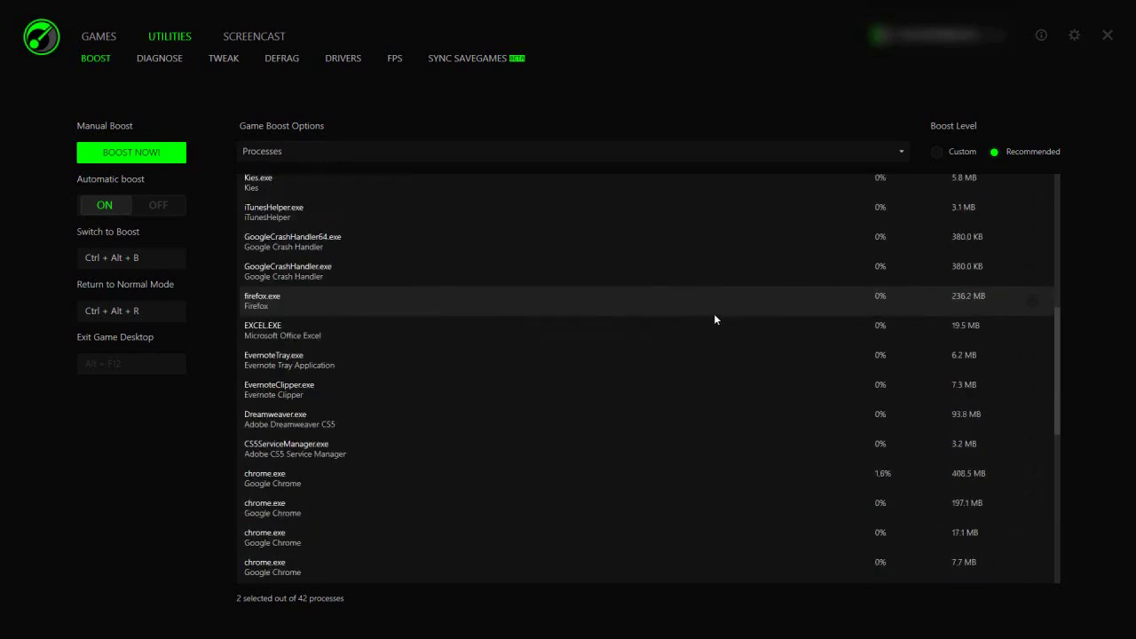
scroll(713, 314, down, 7)
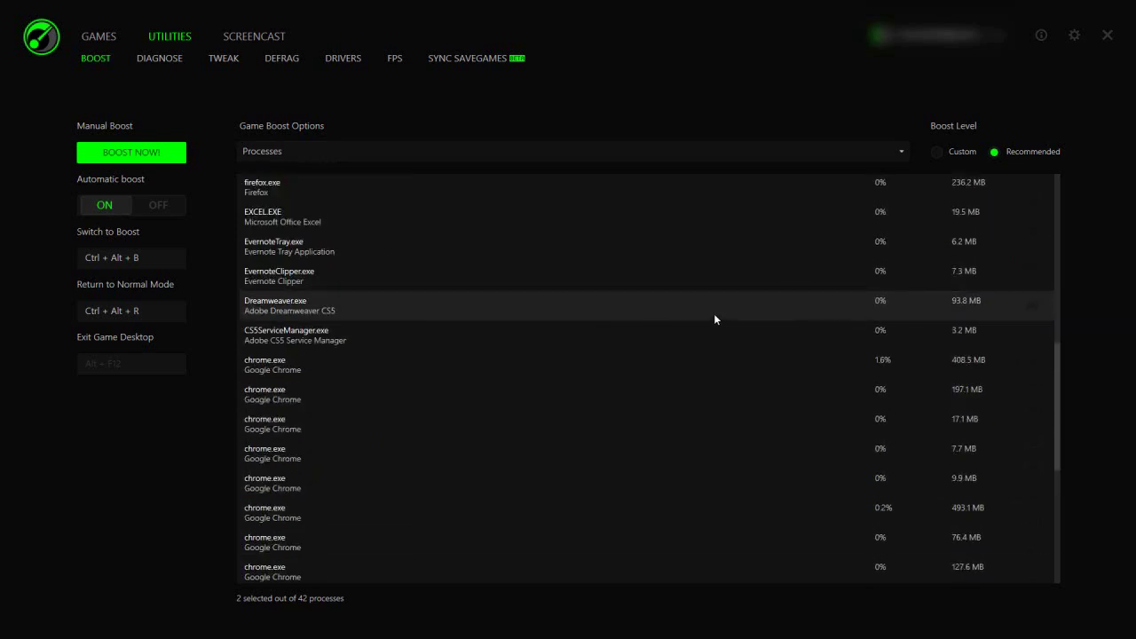
scroll(714, 313, down, 1)
scroll(715, 311, up, 4)
scroll(716, 314, up, 6)
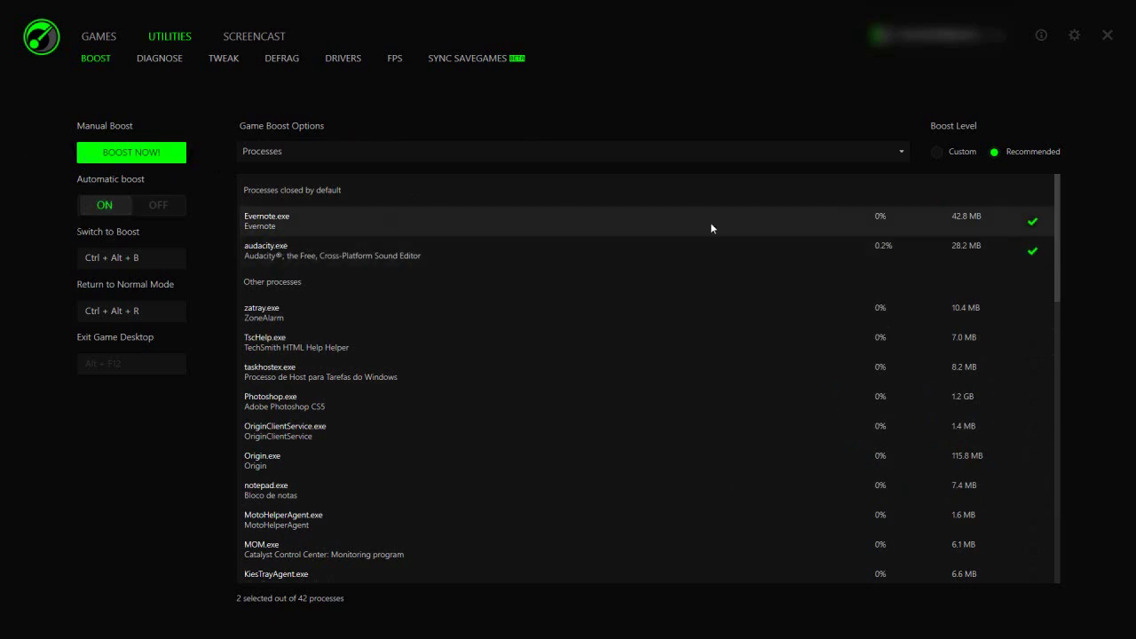
Step: Revisit the Boost process list and view the available Game Boost Options categories, keeping Processes selected
click(99, 36)
click(187, 35)
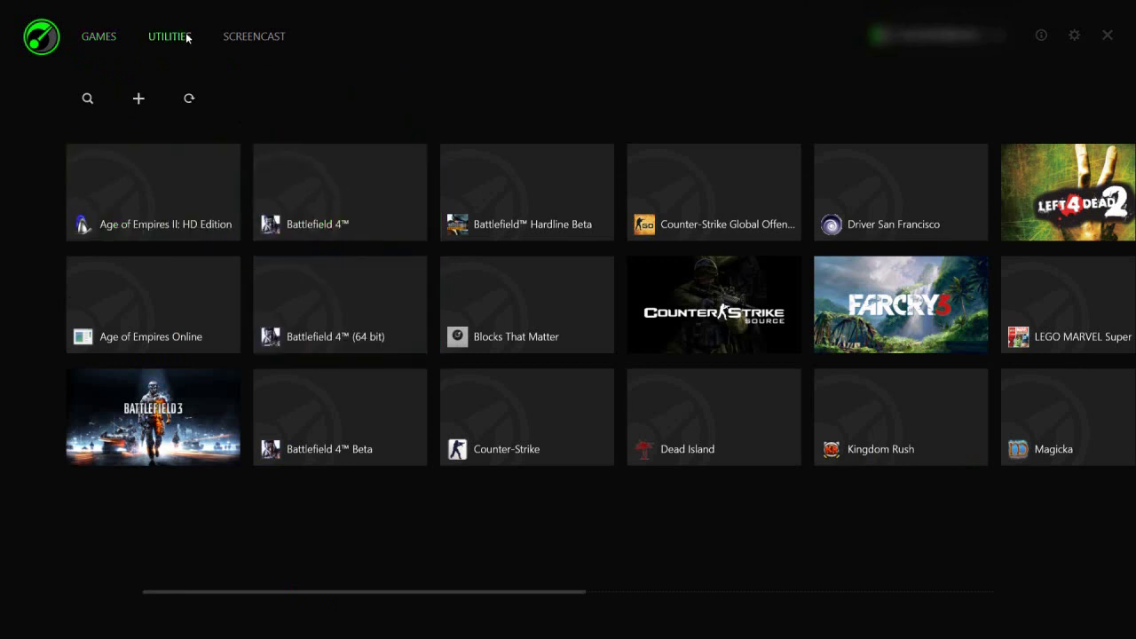
scroll(749, 258, down, 5)
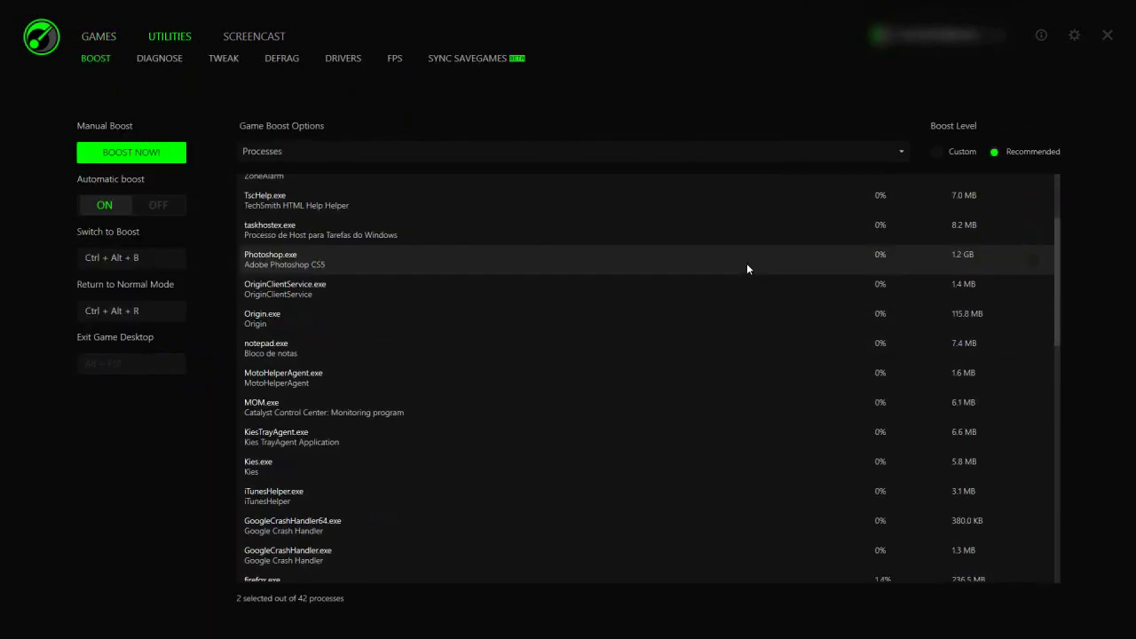
click(896, 155)
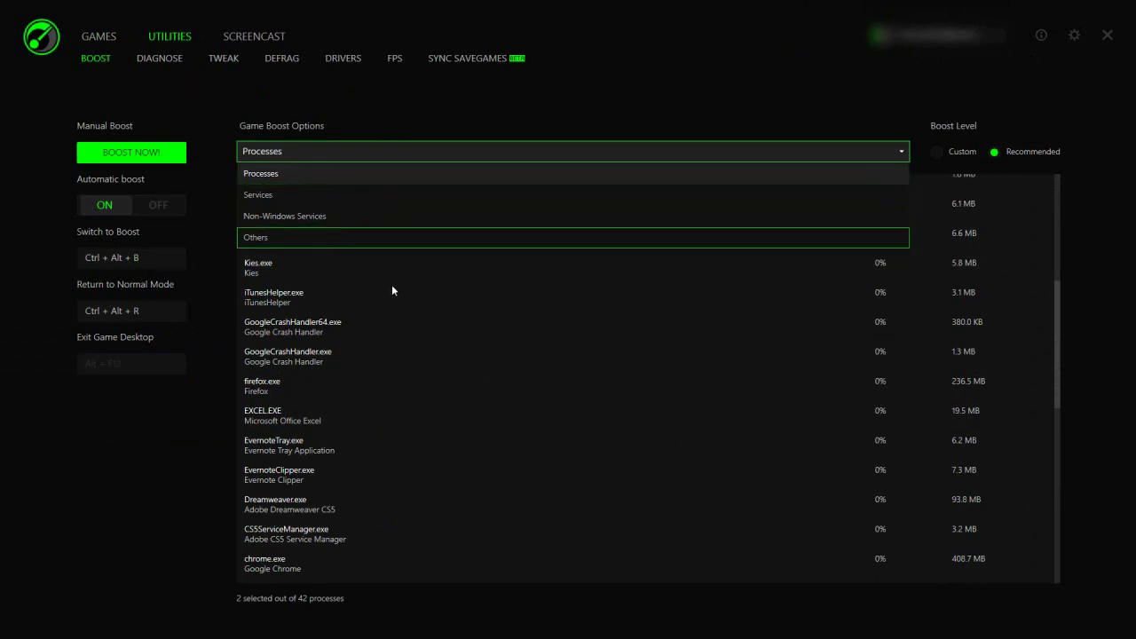
click(338, 169)
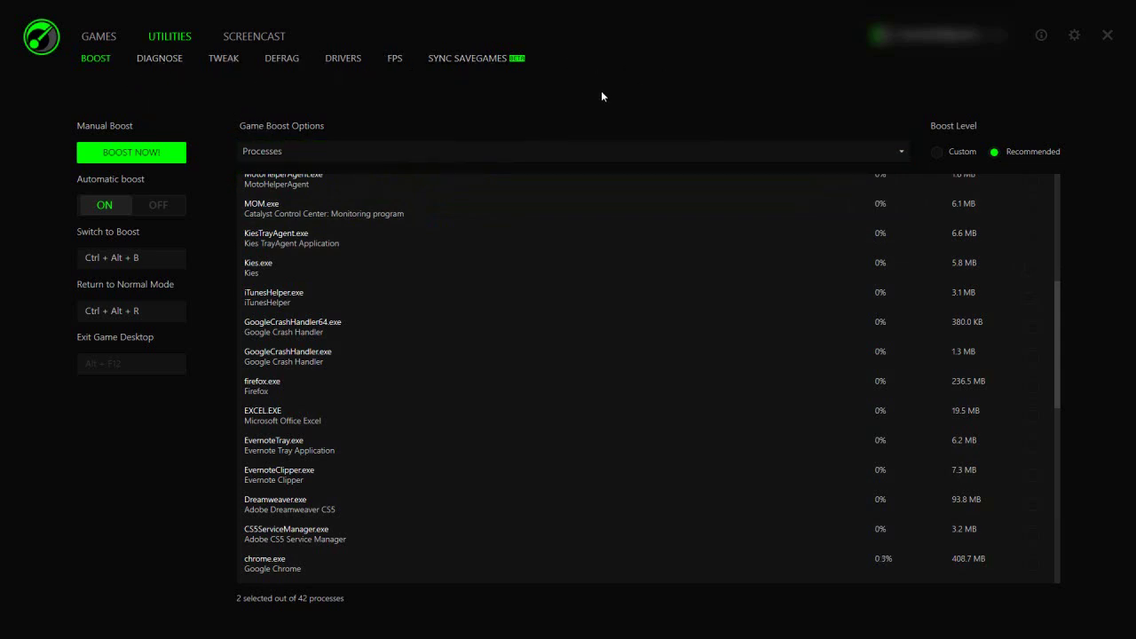
Step: Review the screenshot and video capture settings, including the video quality choices, and return to the game library
click(261, 37)
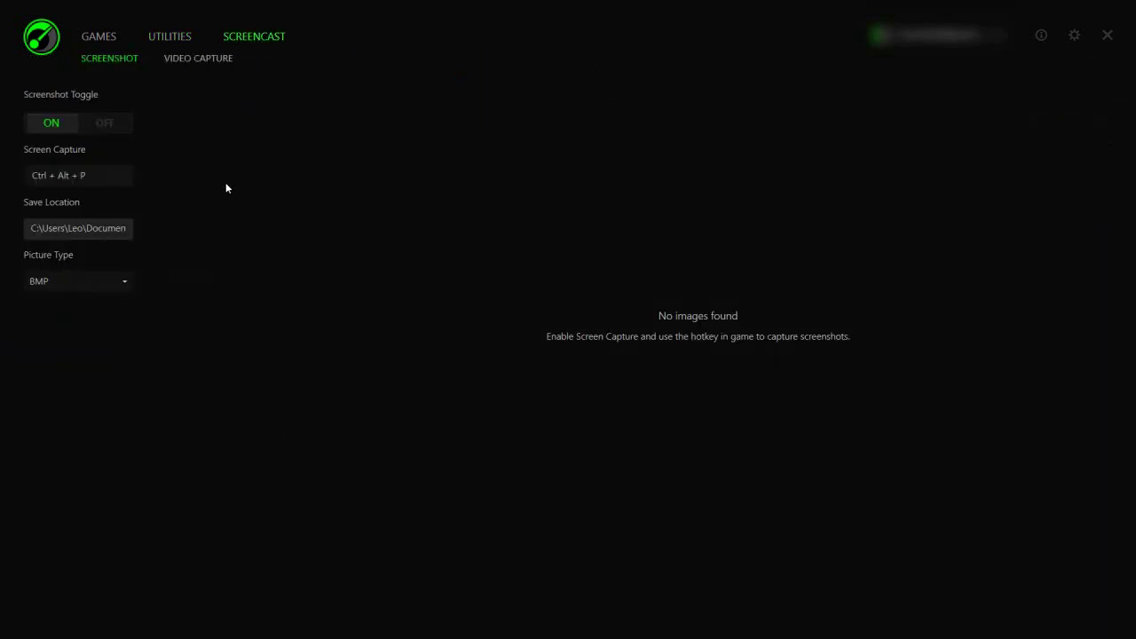
click(183, 60)
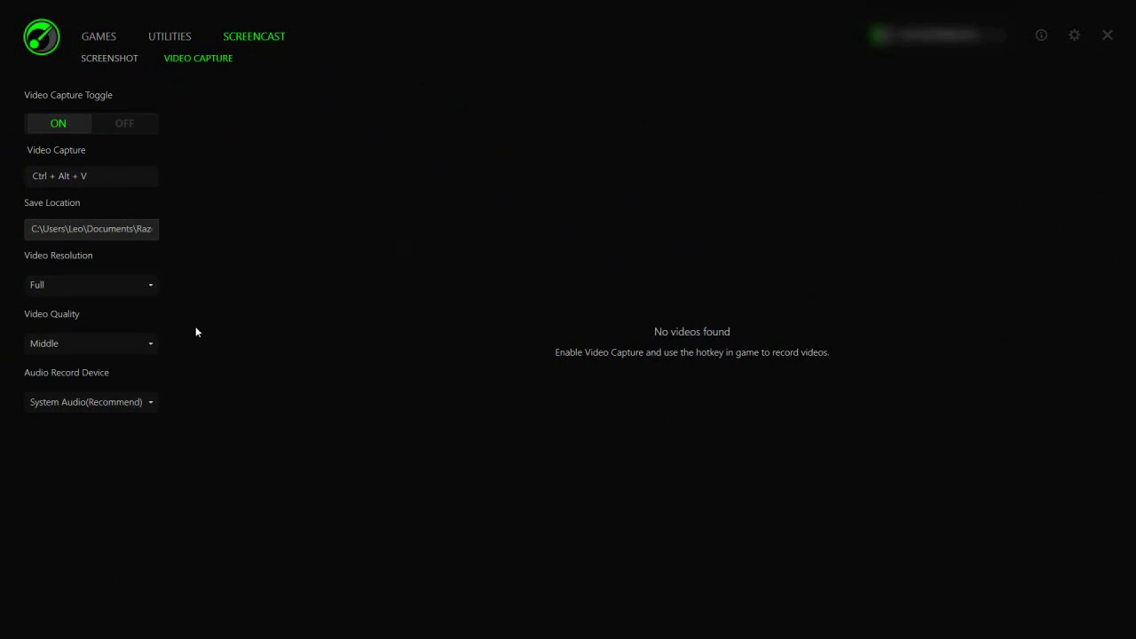
click(152, 343)
click(340, 196)
click(107, 38)
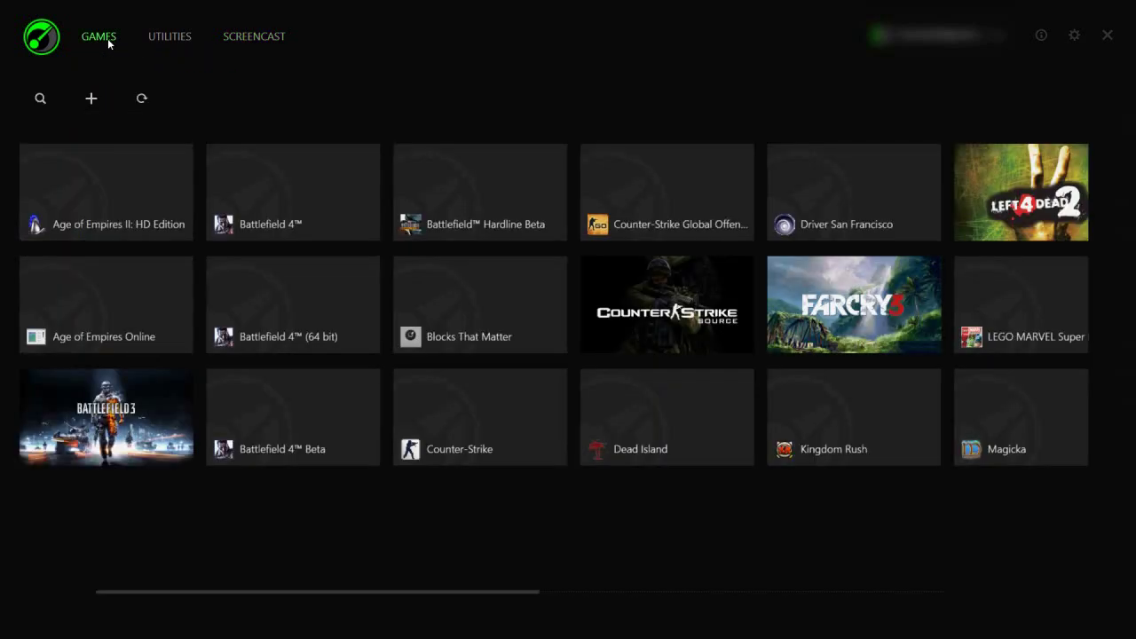